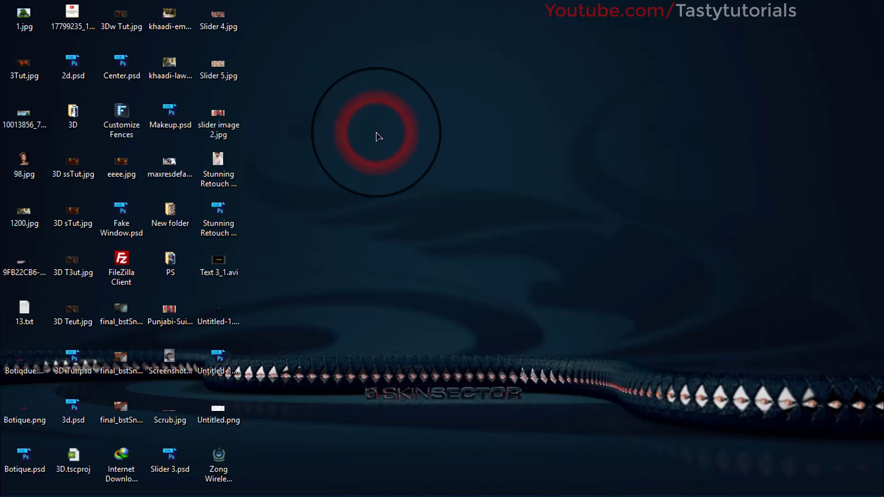
Step: Launch Photoshop CS6 from the desktop and browse the Filter menu for 3D commands
left_click_drag(877, 163, 155, 121)
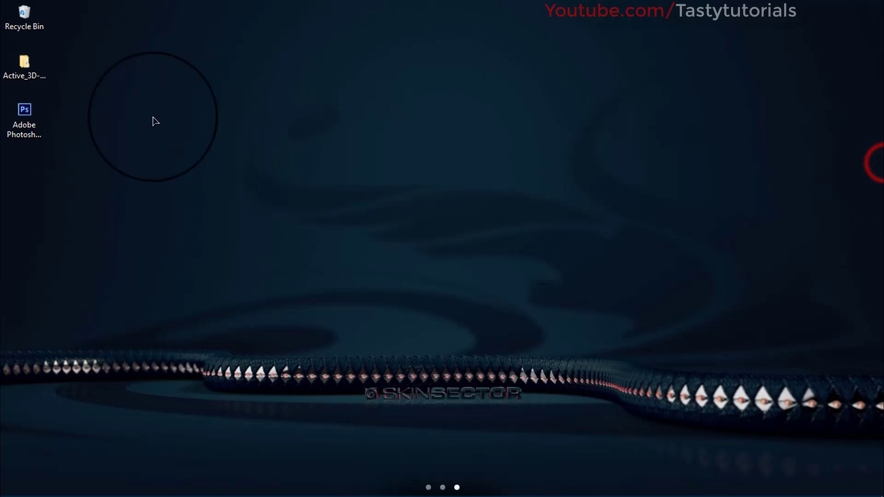
left_click(5, 135)
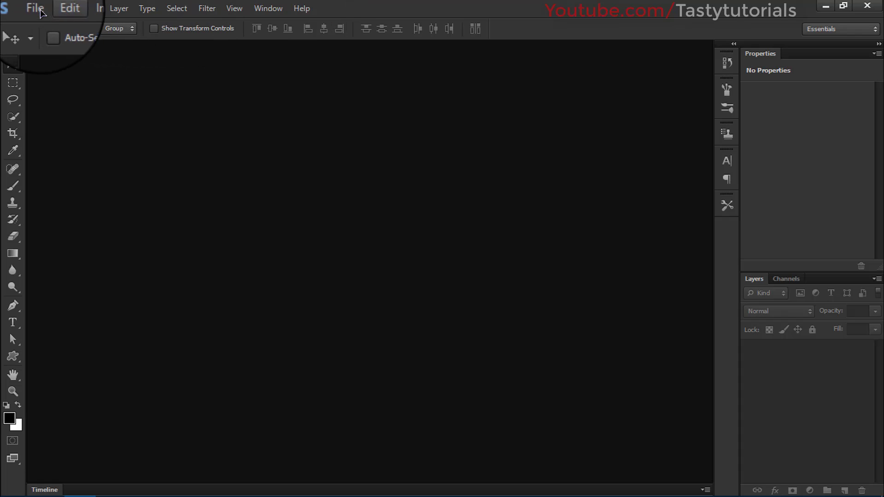
left_click(236, 8)
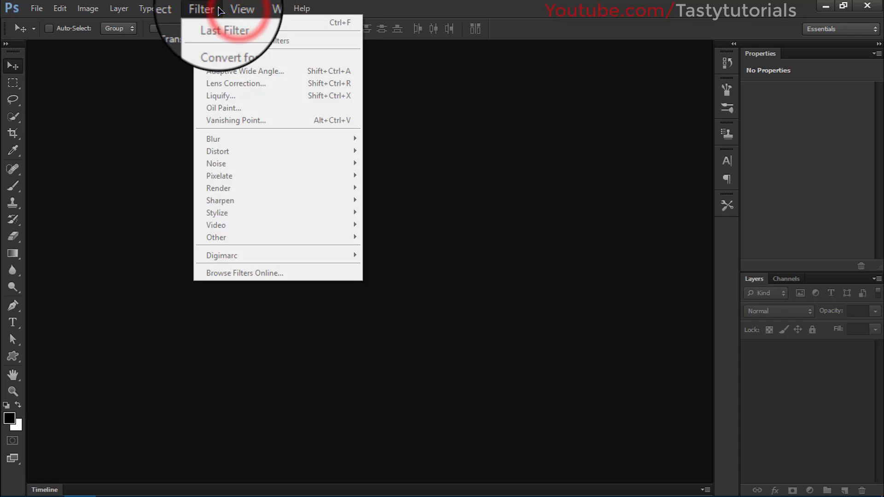
left_click(213, 21)
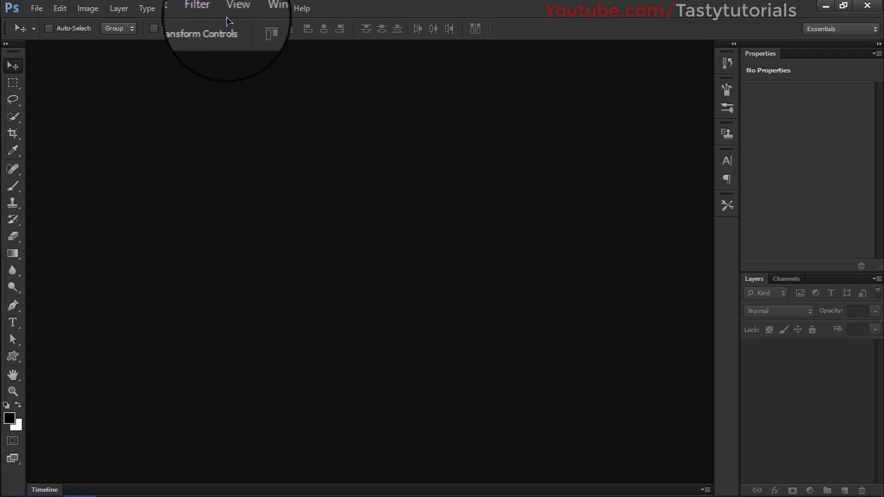
left_click(212, 16)
left_click(213, 15)
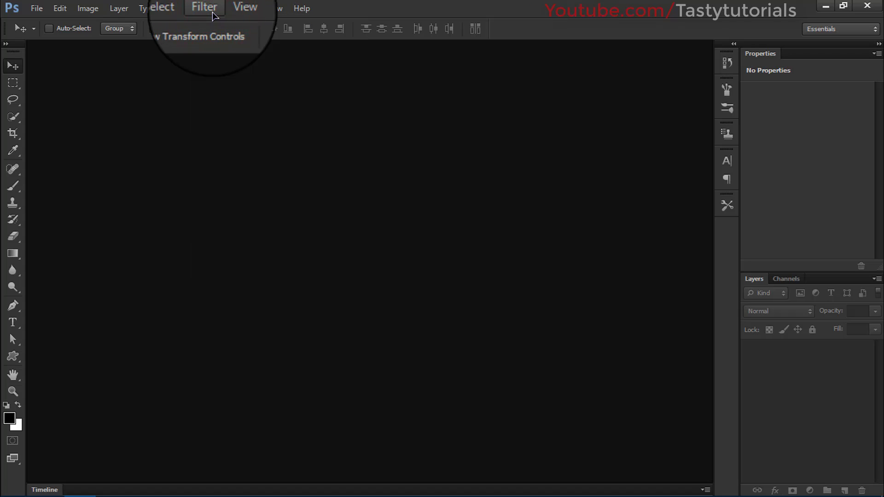
left_click(212, 15)
left_click(212, 14)
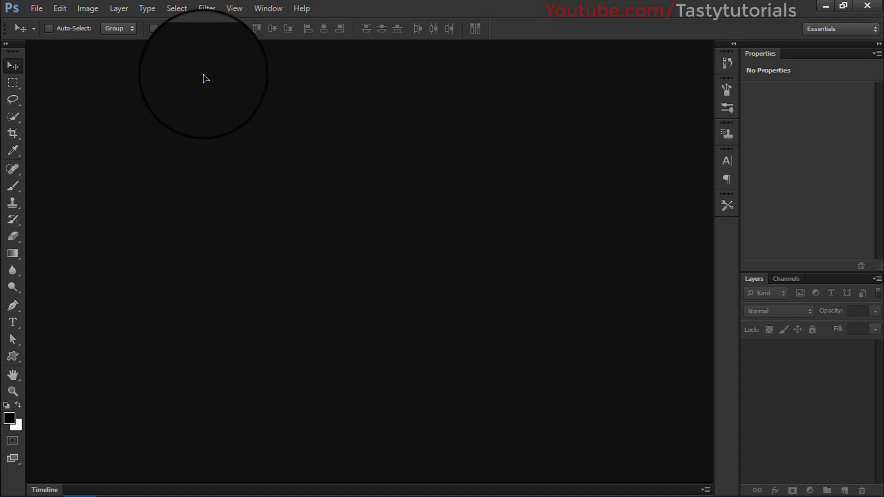
Step: Check the edition in Help > About Photoshop, then close the About window
left_click(301, 8)
left_click(325, 45)
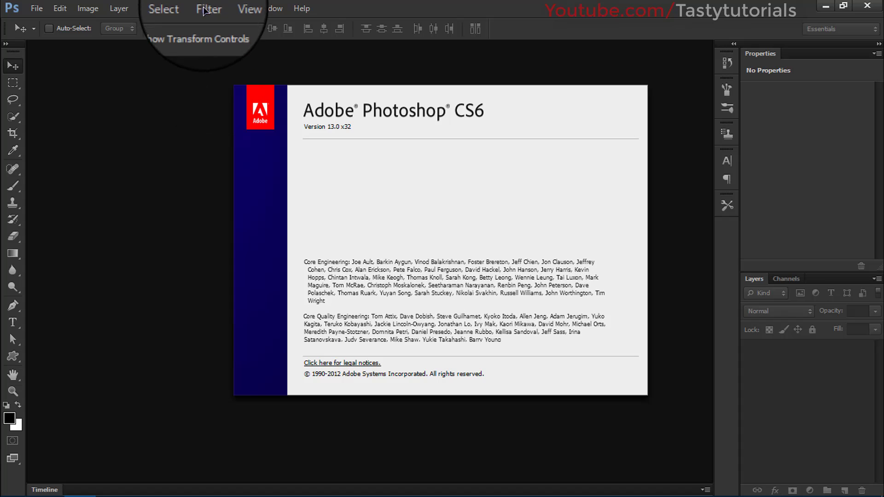
left_click(307, 117)
Step: Recheck the Filter menu, confirming it still offers no 3D commands
left_click(208, 9)
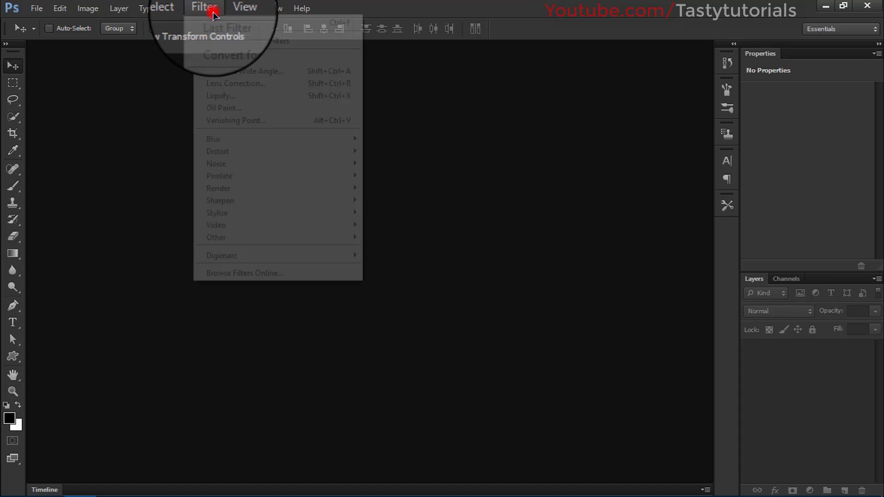
left_click(209, 10)
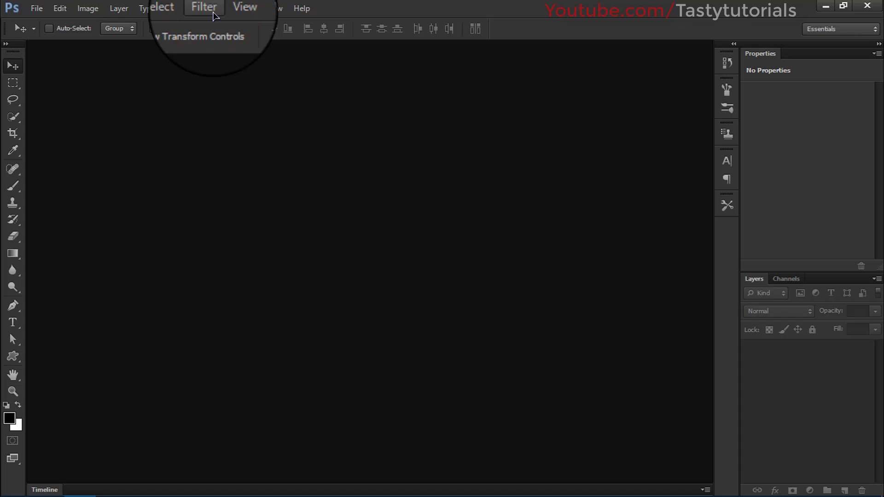
left_click(214, 14)
left_click(213, 14)
left_click(213, 14)
left_click(205, 12)
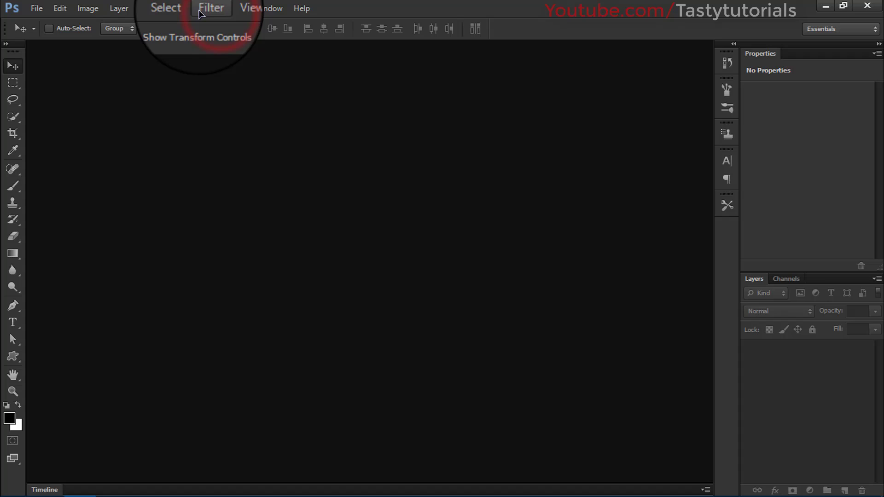
left_click(200, 14)
left_click(202, 9)
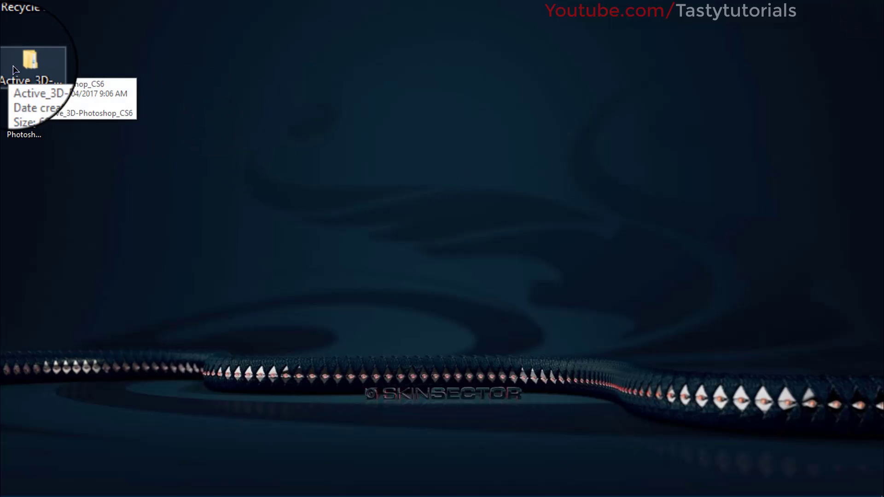
Step: Open the Active_3D-Photoshop_CS6 folder in File Explorer
left_click(14, 69)
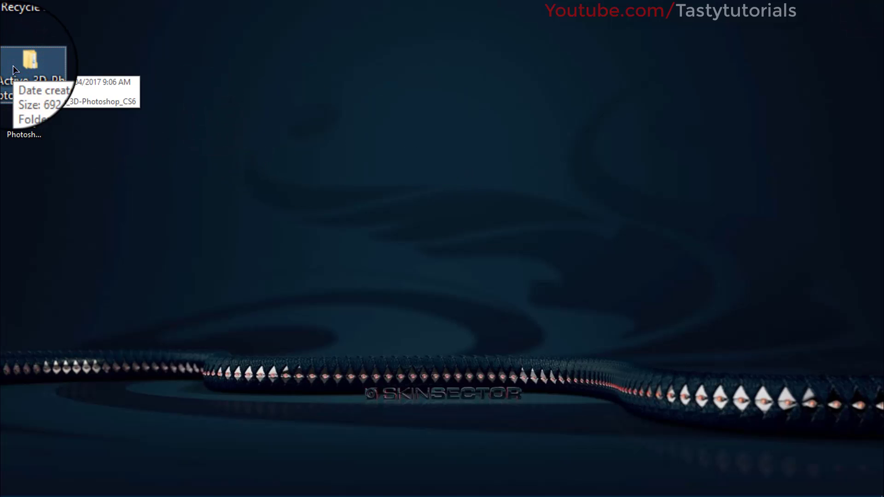
double_click(28, 62)
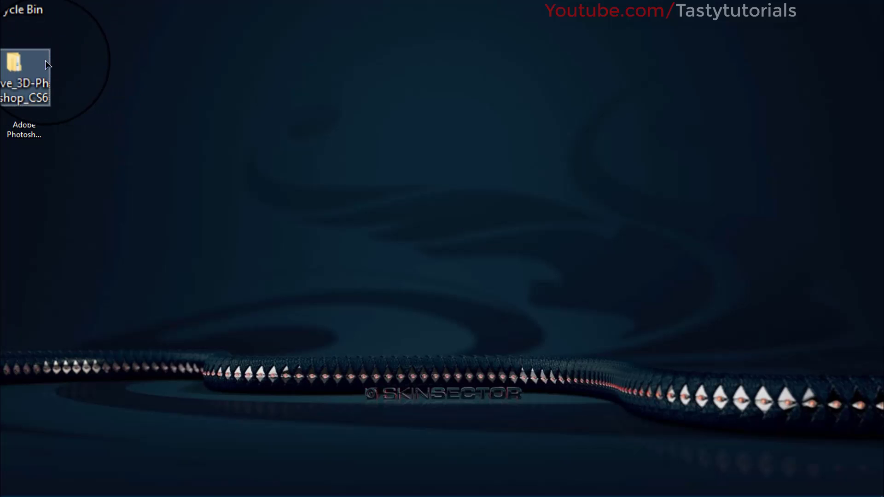
double_click(29, 64)
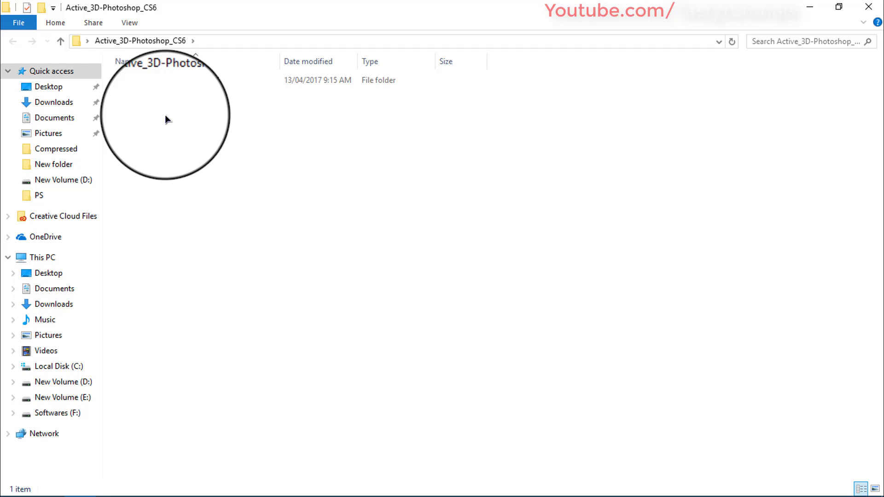
double_click(165, 87)
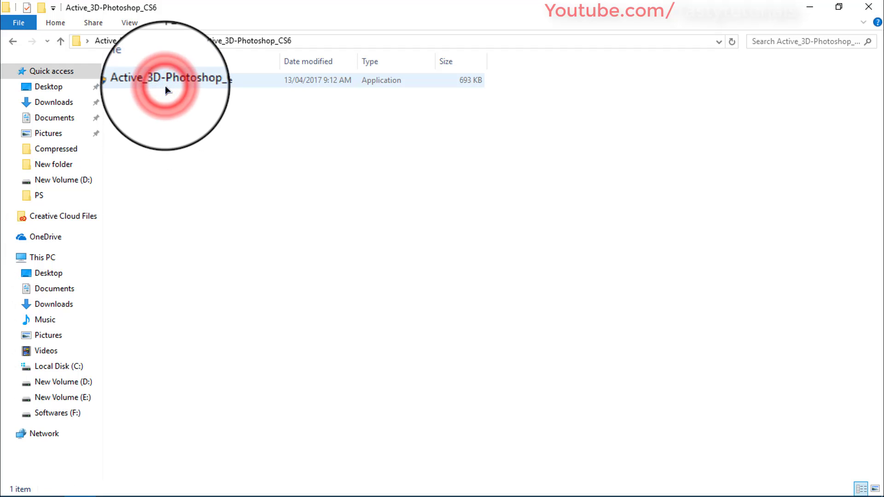
Step: Run Active_3D-Photoshop_CS6.exe with Open from its context menu and reposition its dialog
left_click(133, 81)
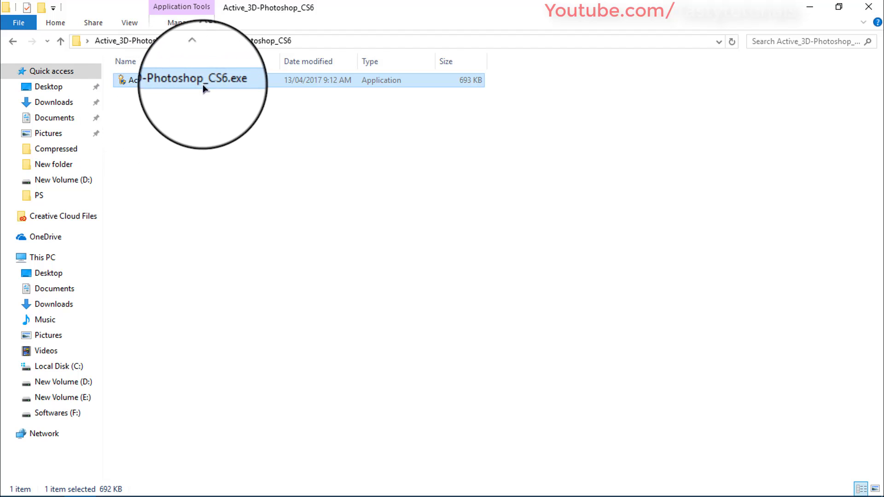
right_click(178, 83)
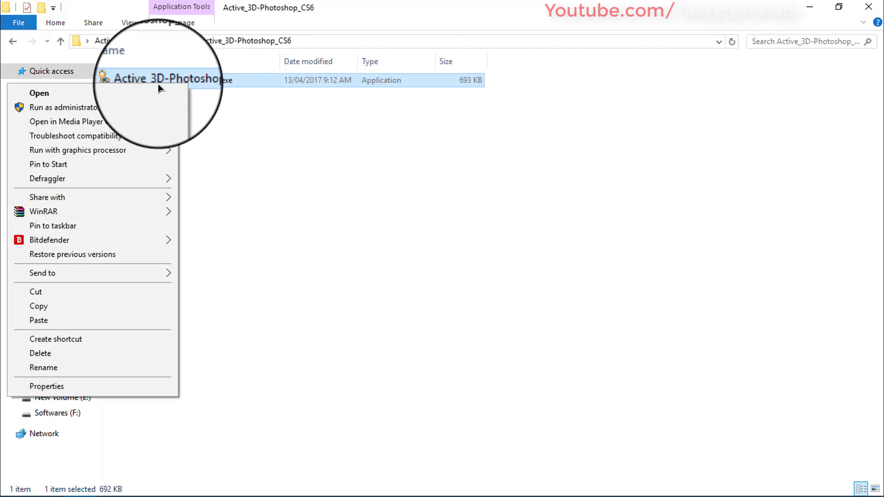
left_click(54, 95)
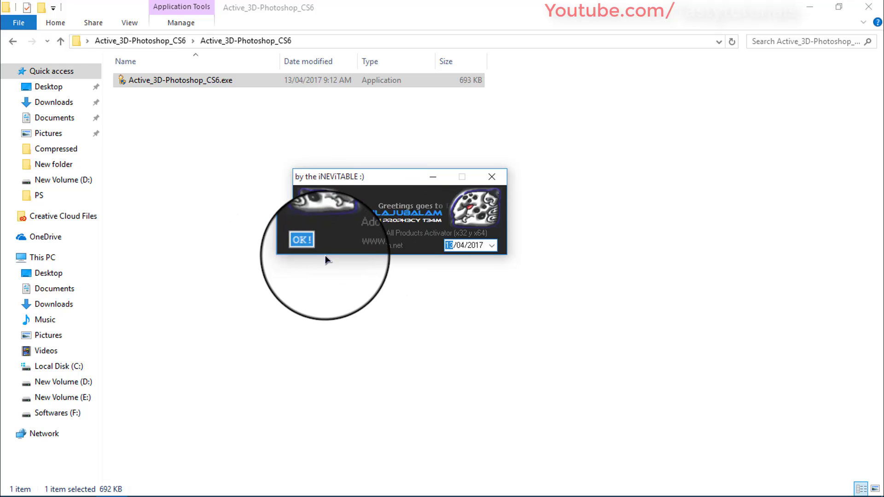
left_click_drag(393, 177, 395, 165)
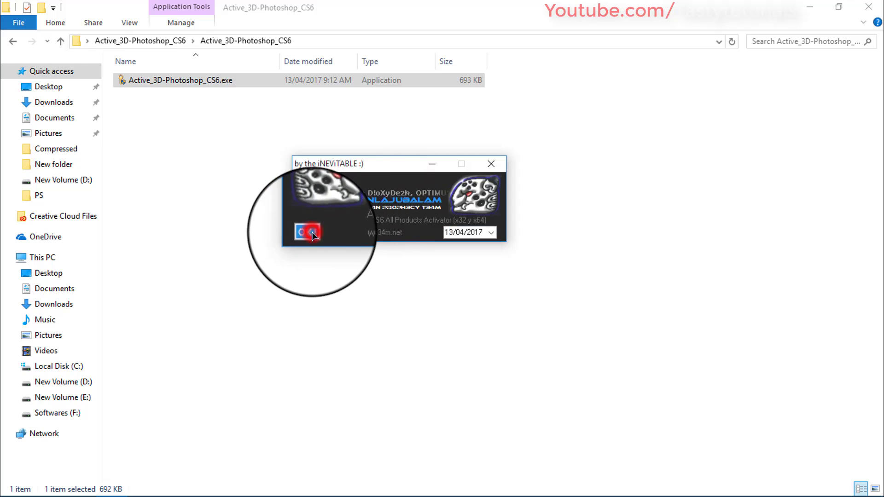
Step: Close the activator, minimize Explorer, and relaunch Photoshop CS6 from its desktop shortcut
left_click(492, 164)
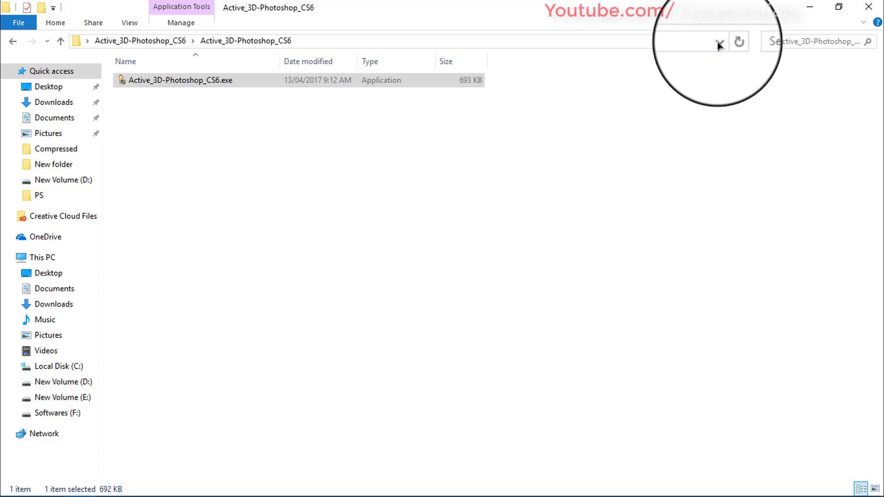
left_click(811, 7)
left_click(353, 138)
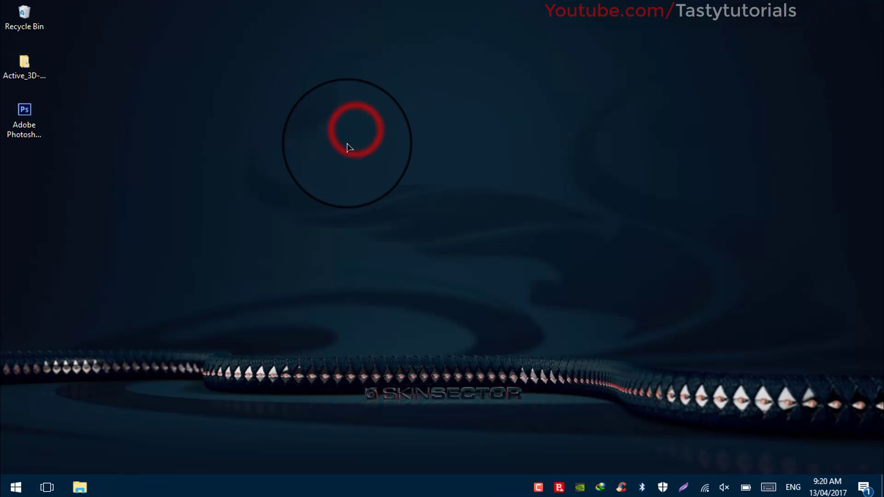
left_click(35, 118)
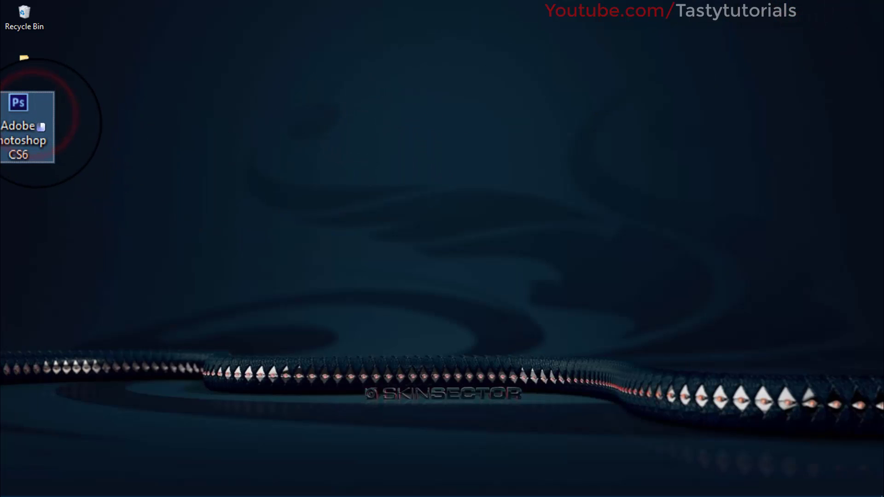
right_click(37, 121)
left_click(37, 125)
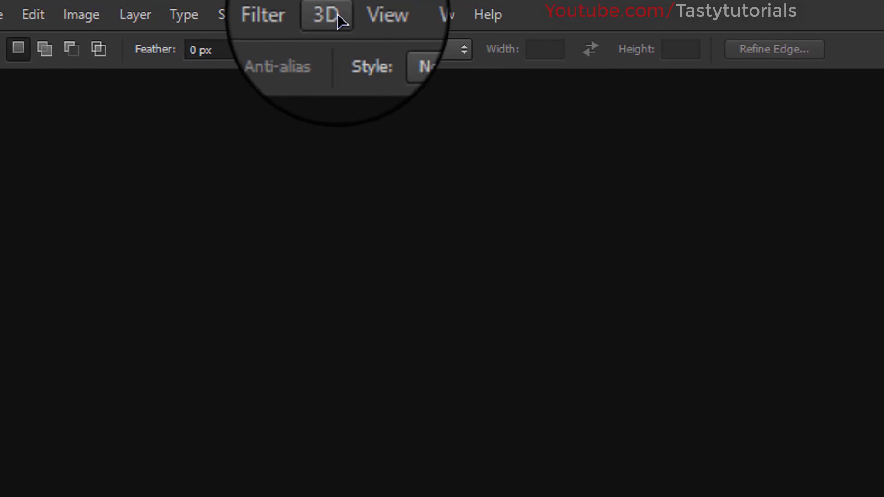
Step: Select the Move tool, peek at the new 3D menu, and confirm Extended in About Photoshop
left_click(5, 107)
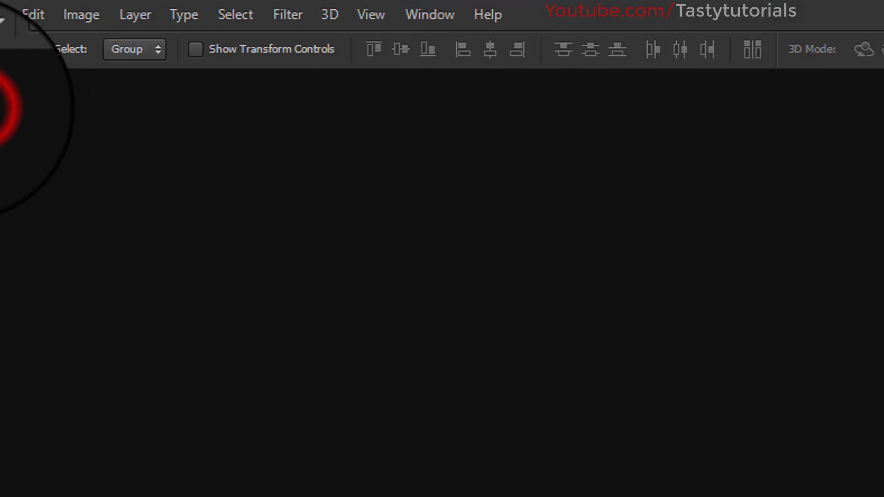
left_click(328, 15)
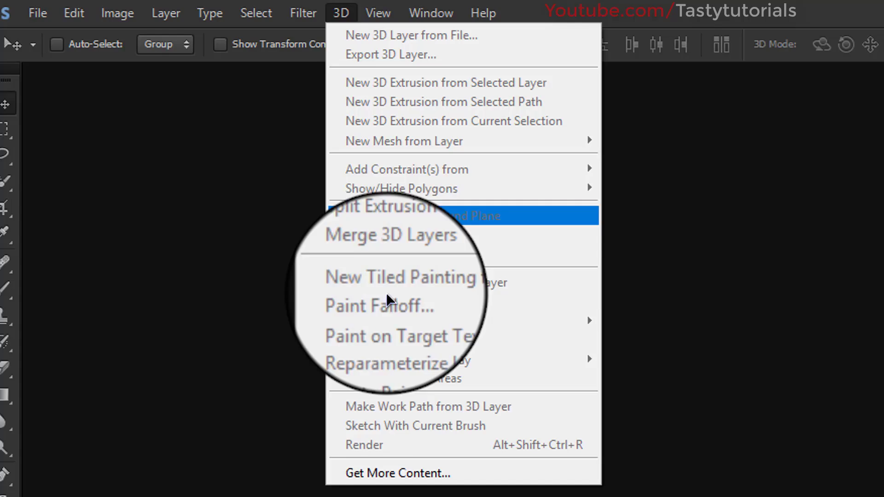
left_click(345, 13)
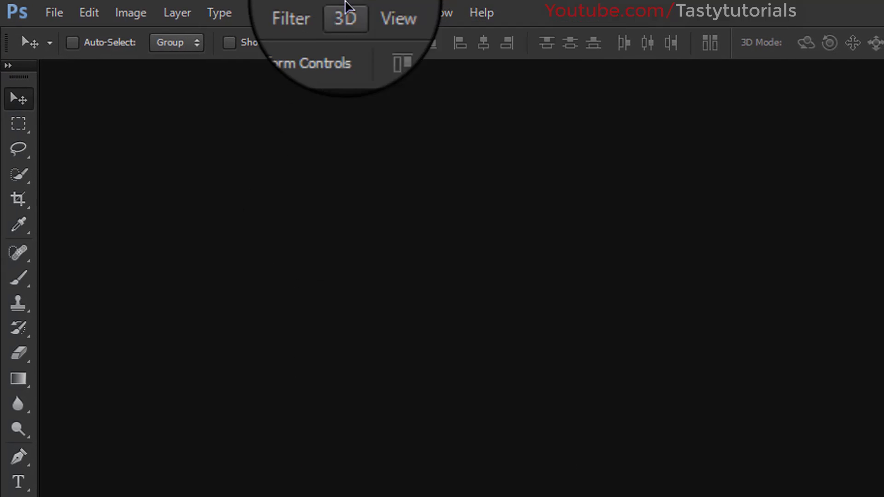
left_click(481, 12)
left_click(510, 73)
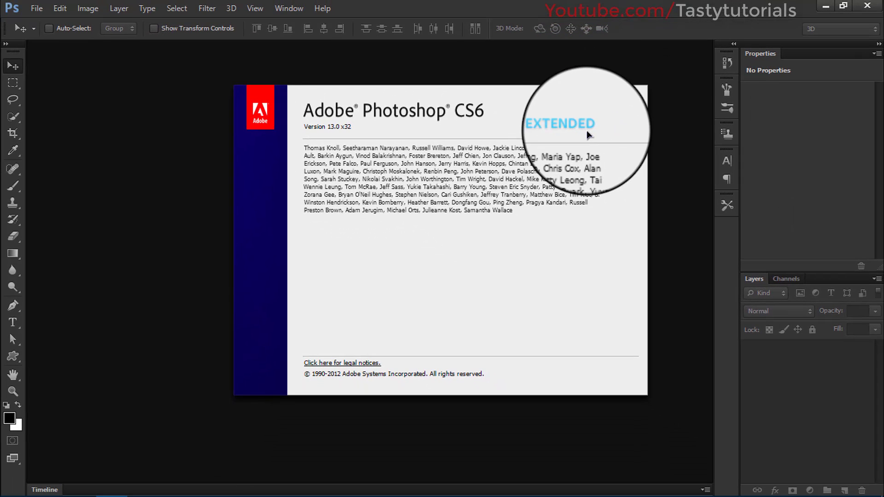
left_click(710, 115)
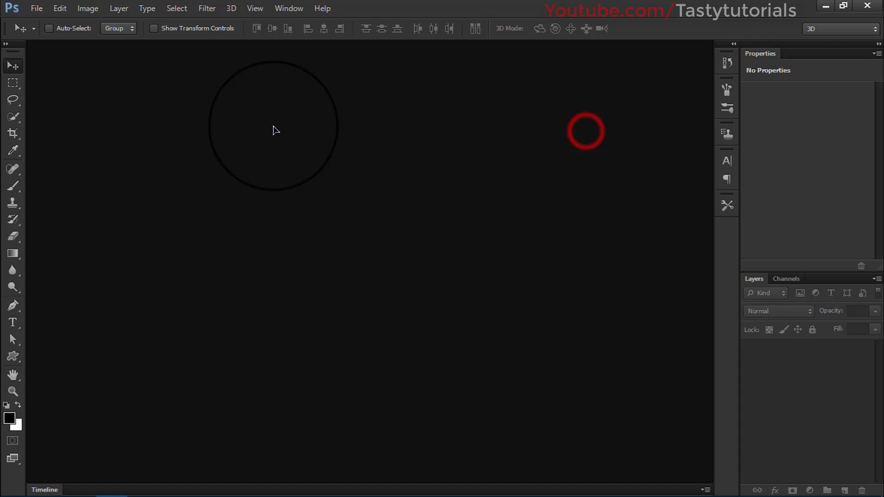
Step: Review the 3D menu's extrusion and render commands
left_click(231, 11)
left_click(232, 14)
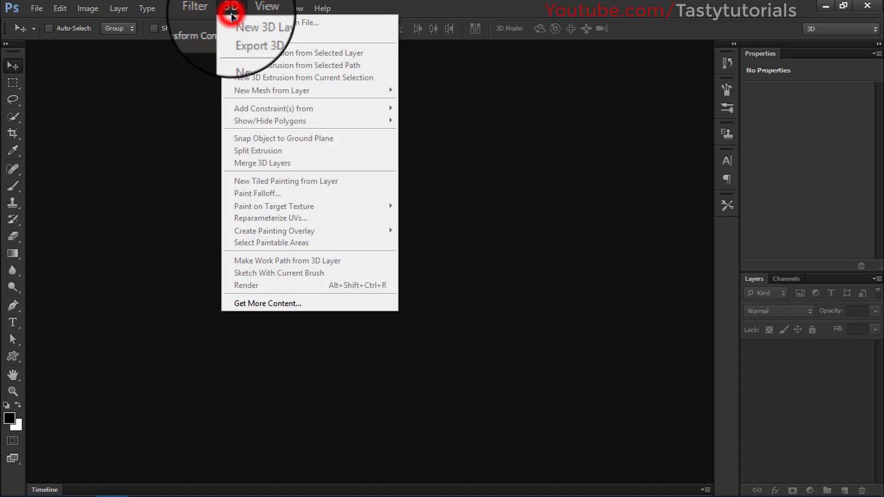
left_click(232, 17)
left_click(232, 14)
left_click(231, 14)
left_click(231, 15)
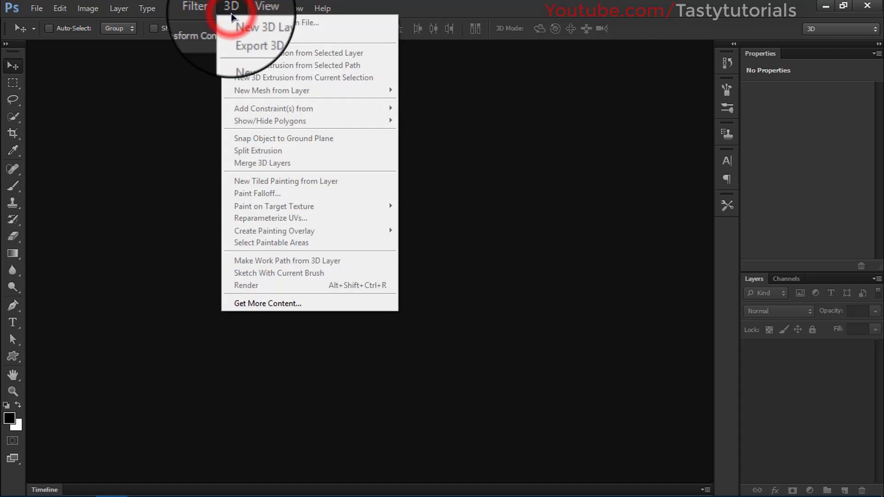
left_click(233, 16)
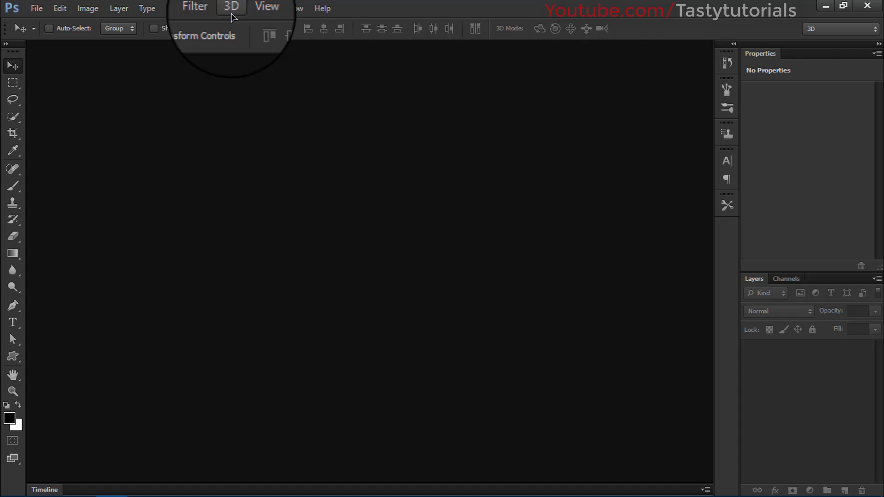
Step: Create a new transparent document, Untitled-1, via File > New
left_click(232, 14)
left_click(232, 15)
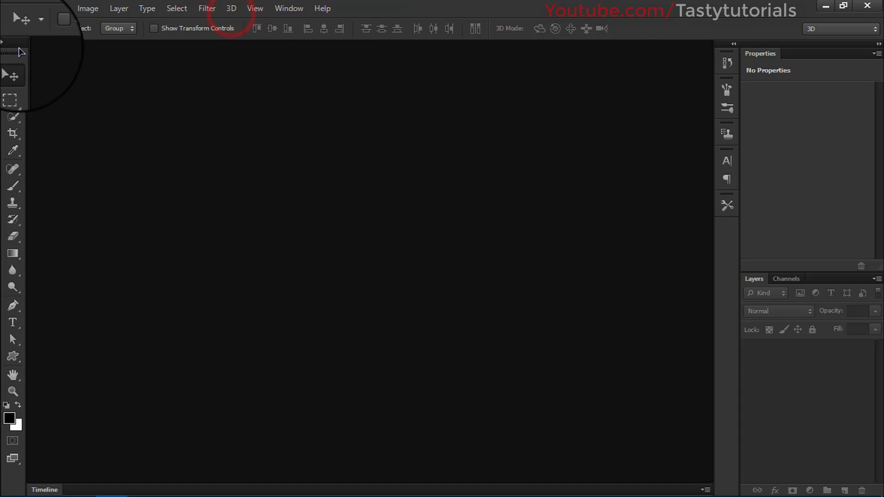
left_click(37, 8)
left_click(42, 15)
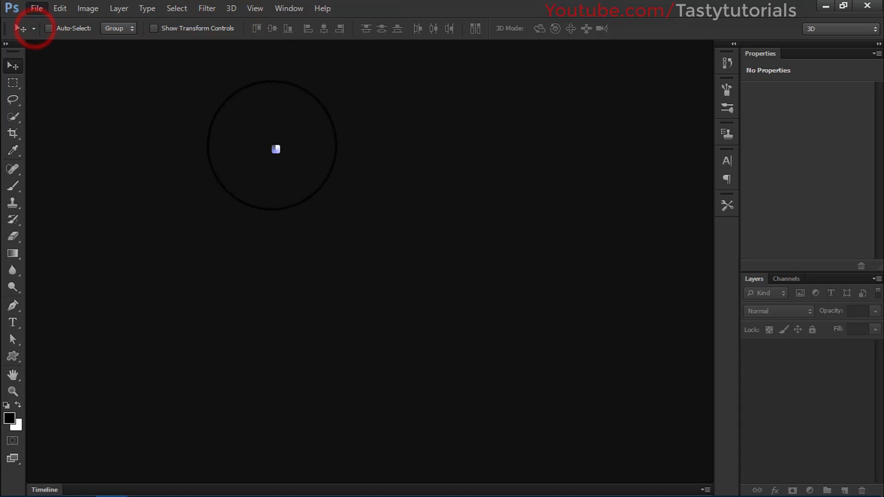
left_click(540, 96)
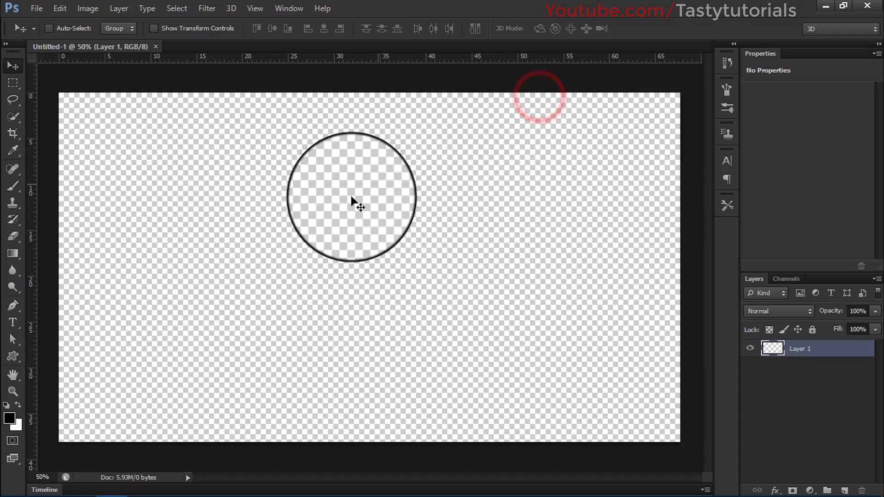
left_click(13, 339)
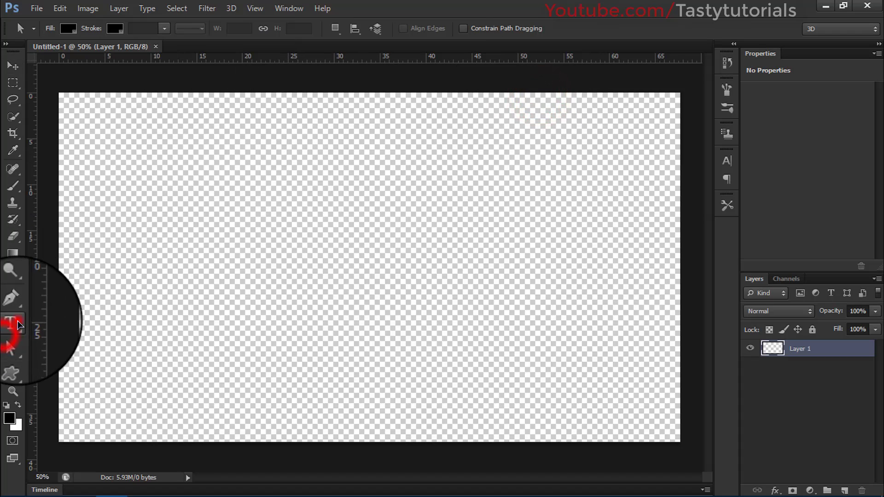
Step: Type TEST on the canvas with the Type tool and commit it
key("t")
left_click(180, 248)
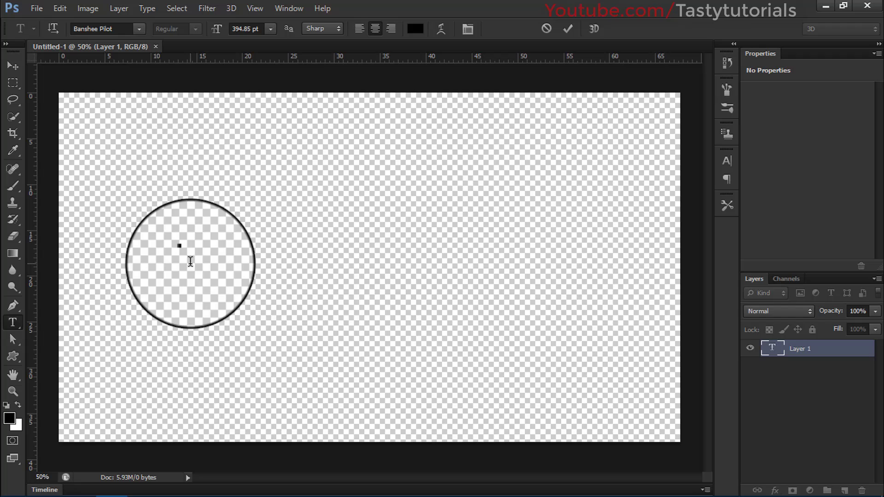
type("TEST")
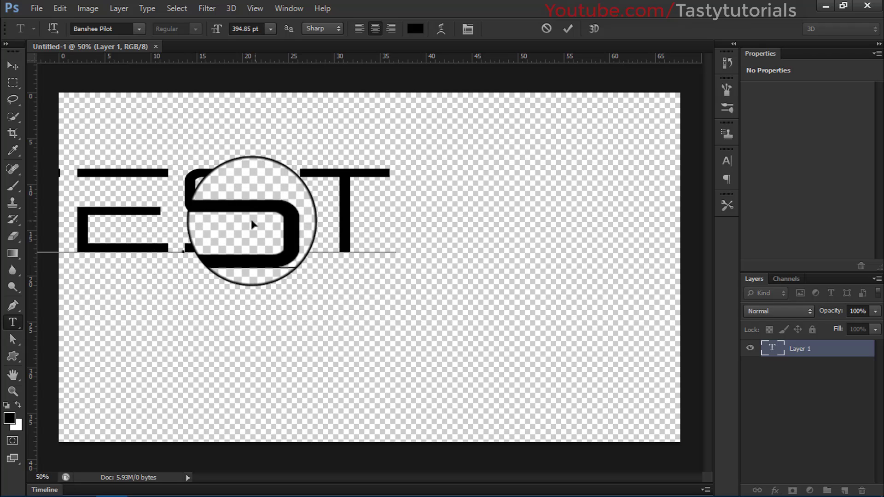
key("ctrl+a")
left_click(14, 66)
Step: Centre TEST horizontally and vertically on the canvas using Select All and the align buttons
left_click_drag(164, 191, 335, 257)
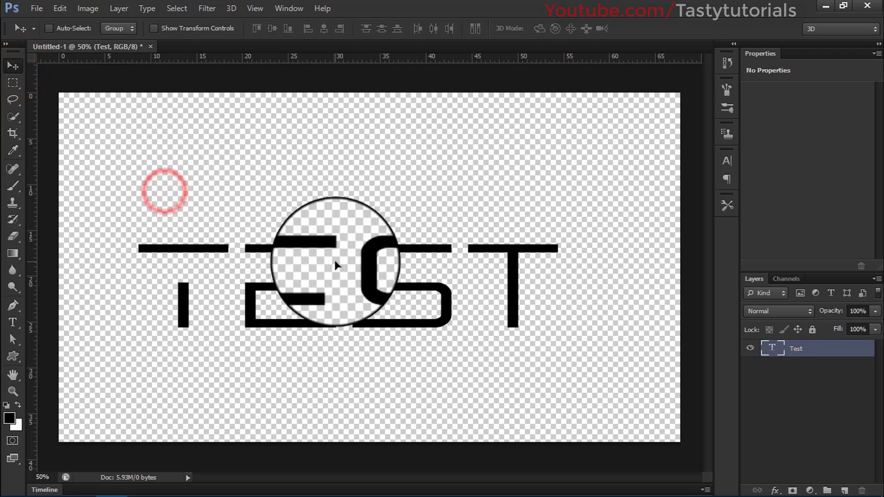
left_click(325, 32)
key("ctrl+a")
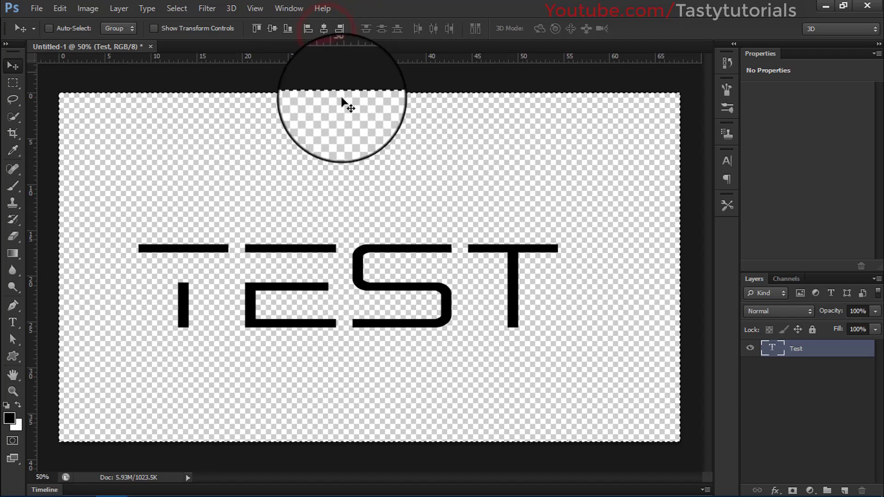
left_click(323, 29)
left_click(272, 28)
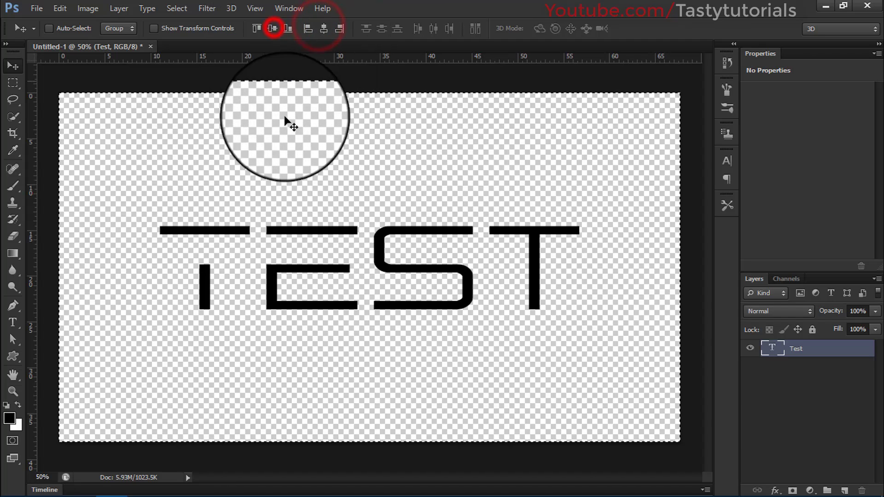
key("ctrl+d")
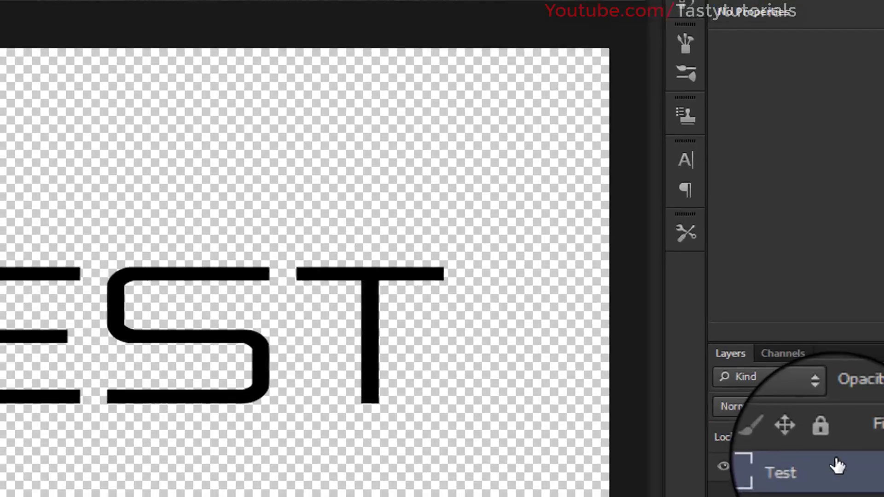
Step: Extrude the Test layer with 3D > New 3D Extrusion from Selected Layer
right_click(829, 349)
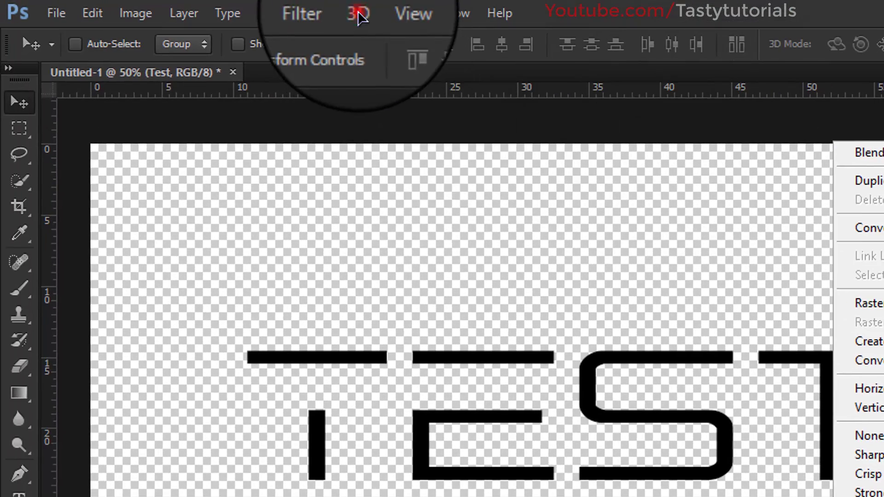
left_click(358, 14)
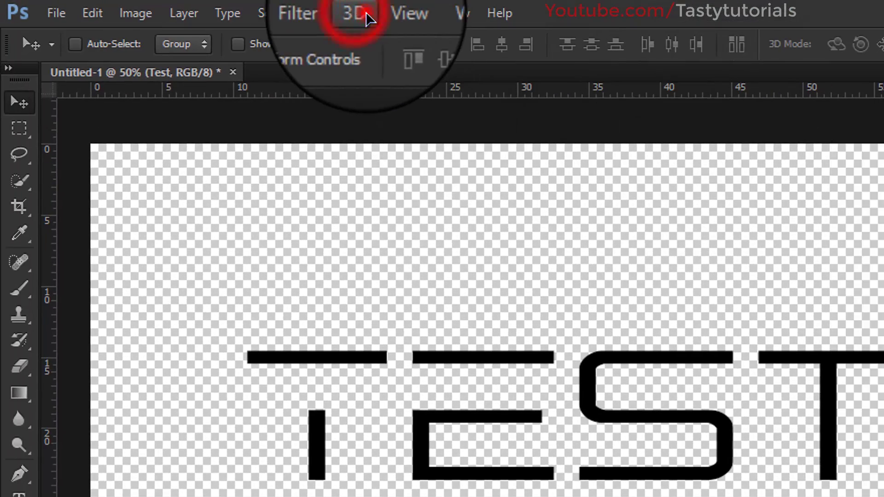
left_click(402, 83)
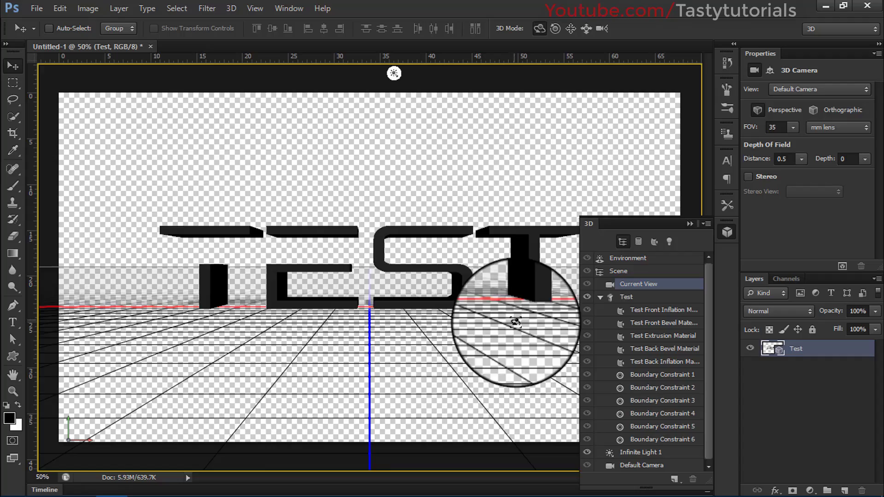
Step: Orbit to view TEST from above and move the mesh along Z toward the camera
left_click_drag(517, 321, 595, 176)
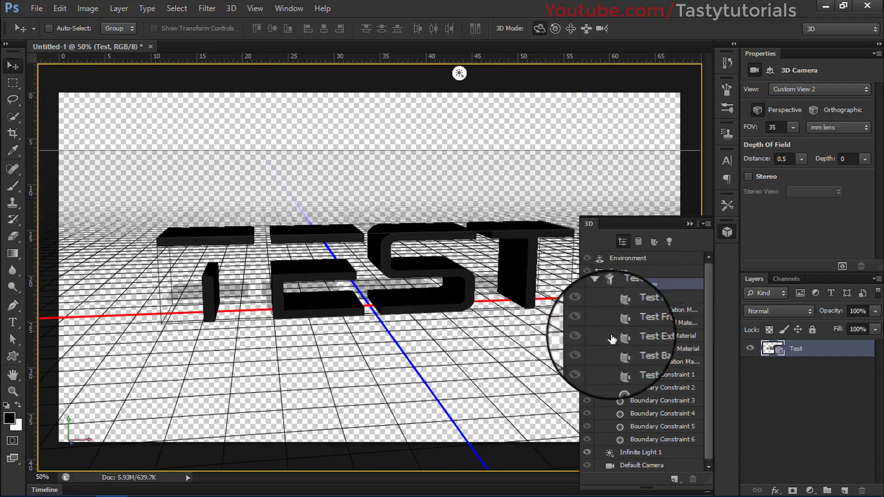
left_click(627, 296)
left_click_drag(373, 277, 398, 331)
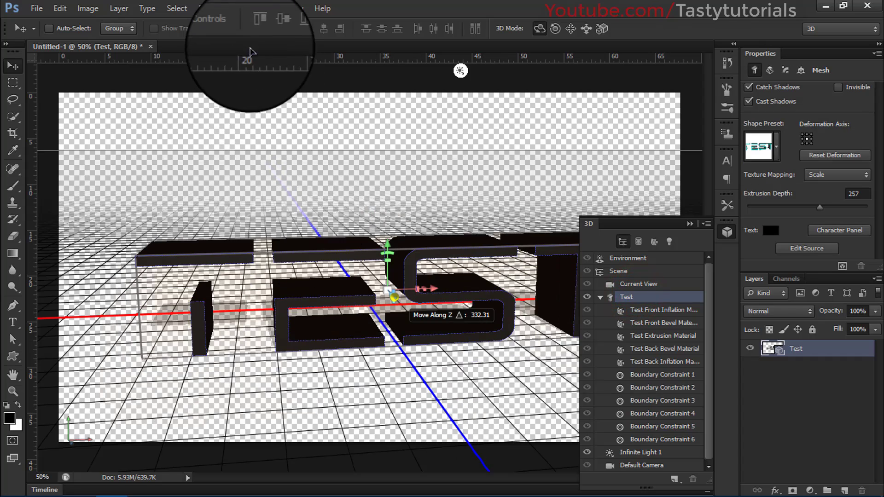
left_click(231, 8)
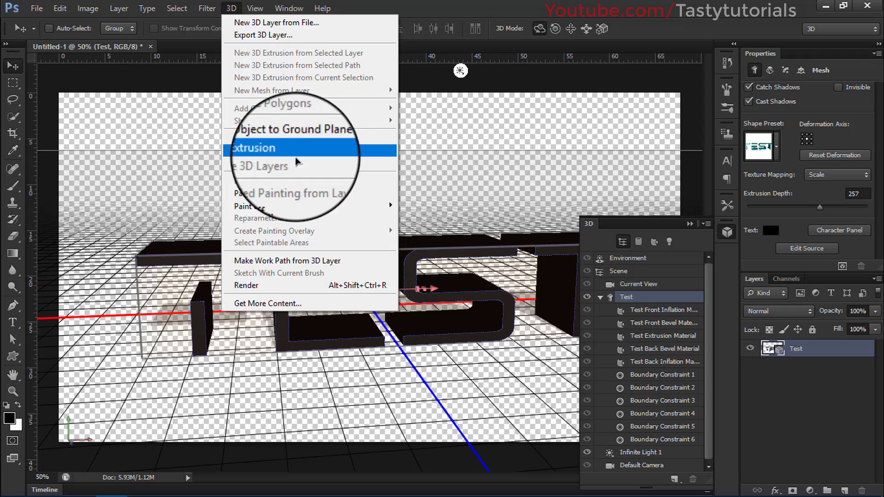
Step: Render the 3D TEST scene so the letters cast shadows, then reselect the text mesh
left_click(287, 285)
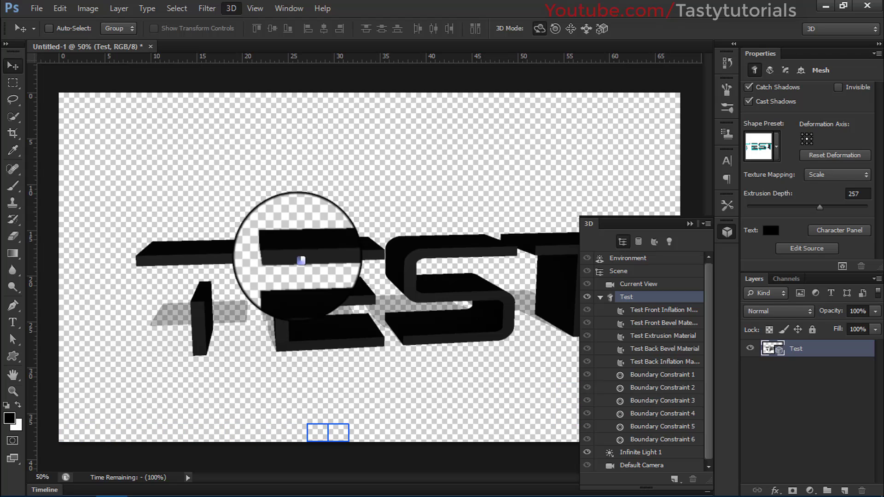
left_click(298, 257)
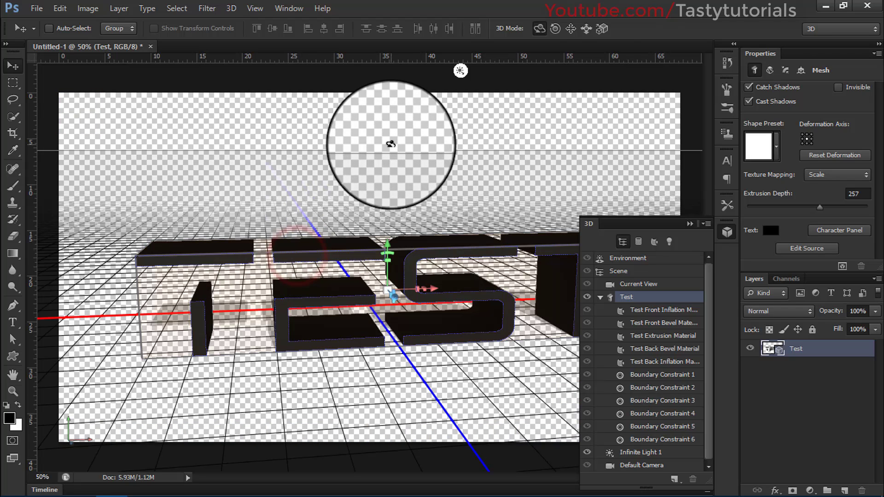
Step: Quit Photoshop without saving Untitled-1 and launch Bitdefender Total Security from the tray
left_click(867, 5)
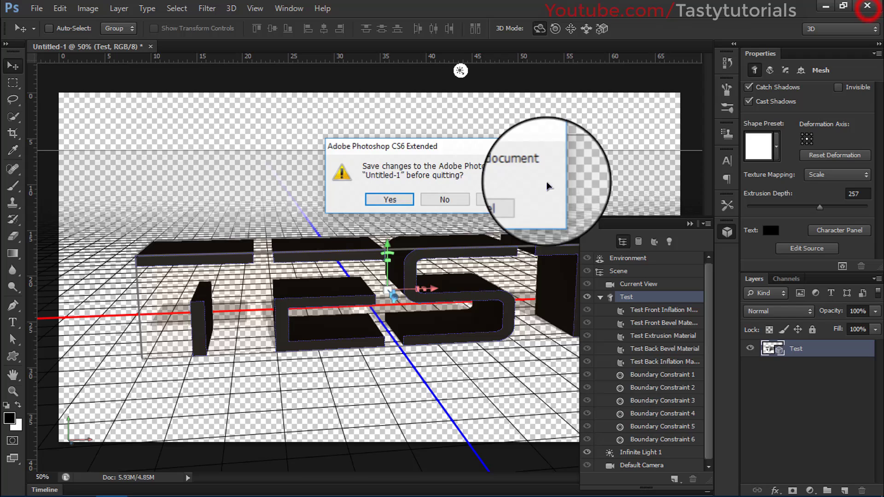
left_click(445, 199)
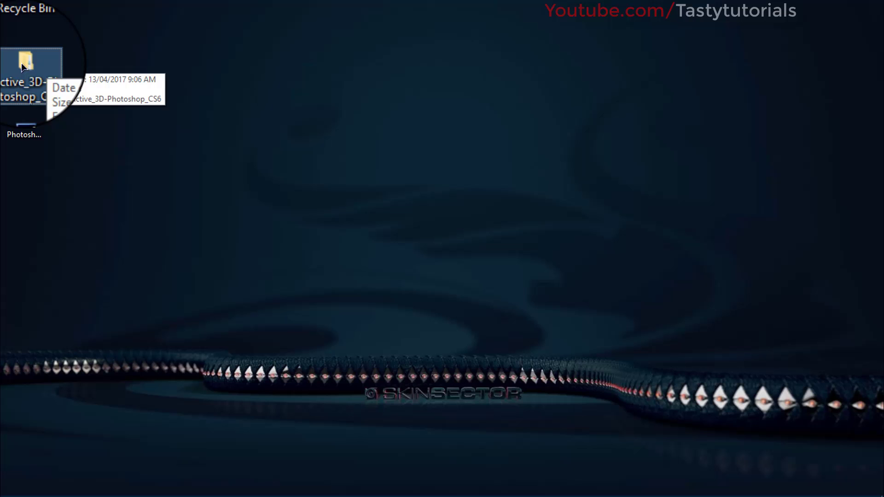
mouse_move(485, 496)
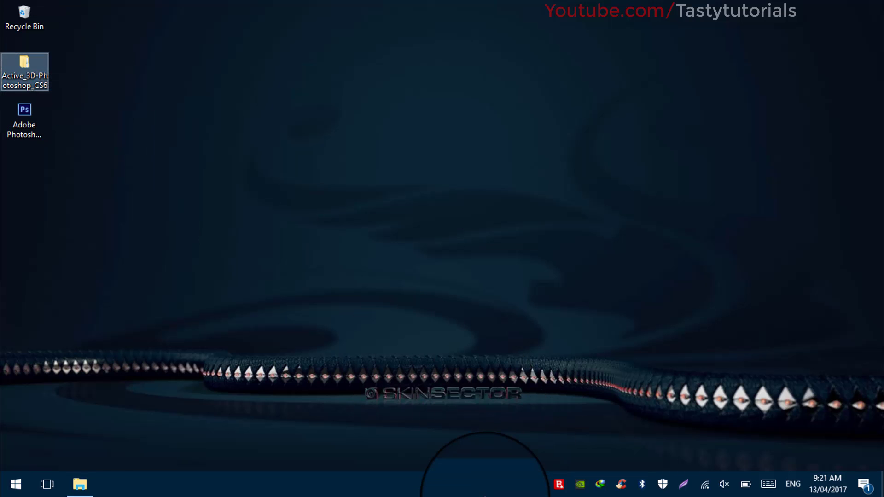
left_click(559, 484)
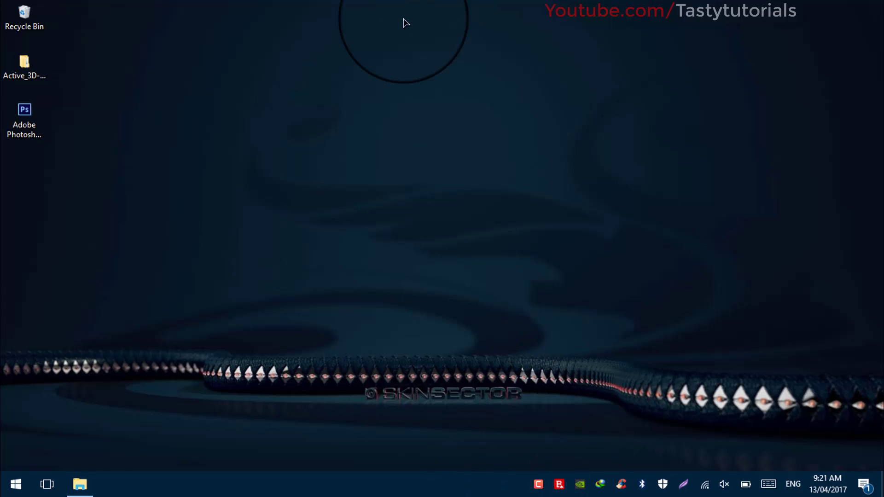
Step: Move the Bitdefender window up and view its Notifications list
left_click(390, 86)
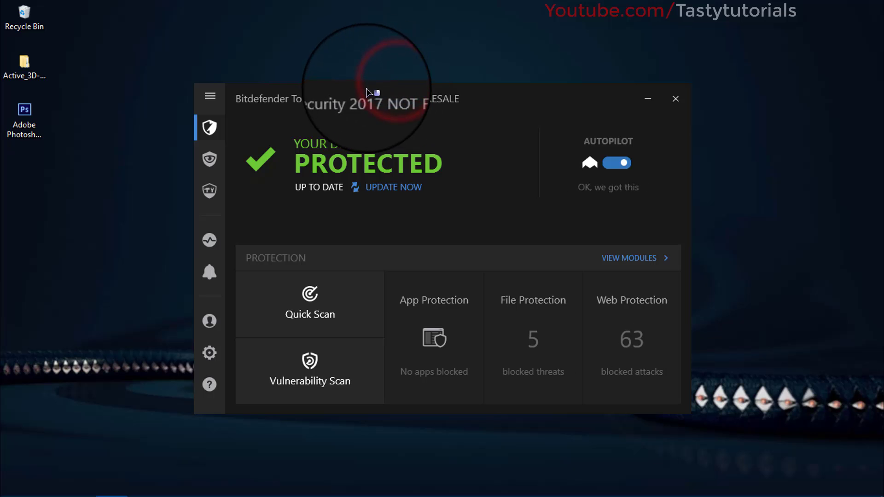
left_click_drag(391, 87, 489, 39)
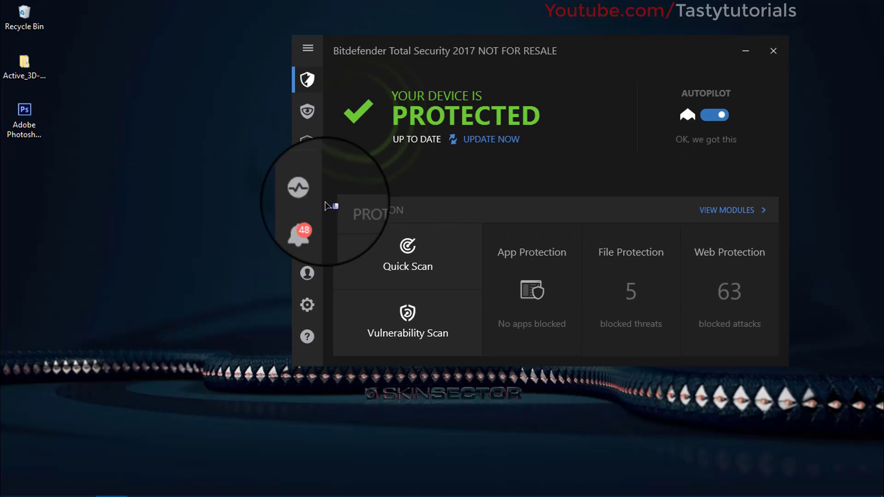
left_click(307, 224)
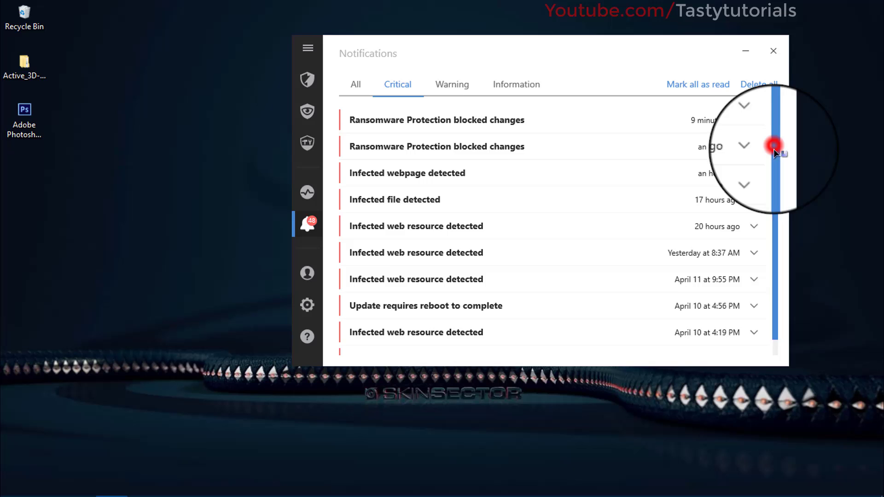
mouse_move(774, 149)
left_mouse_down()
mouse_move(773, 191)
mouse_move(776, 138)
left_mouse_up()
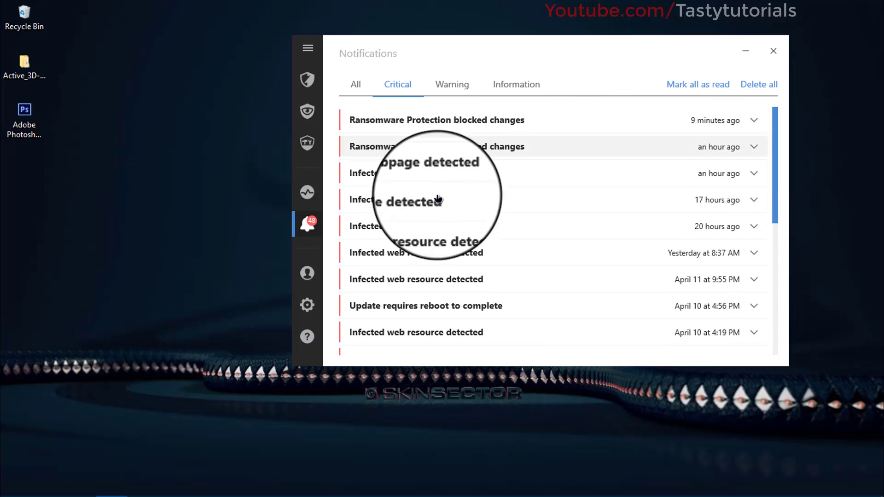
Step: Return to the Protection dashboard and reposition the Bitdefender window
left_click(309, 55)
left_click(306, 44)
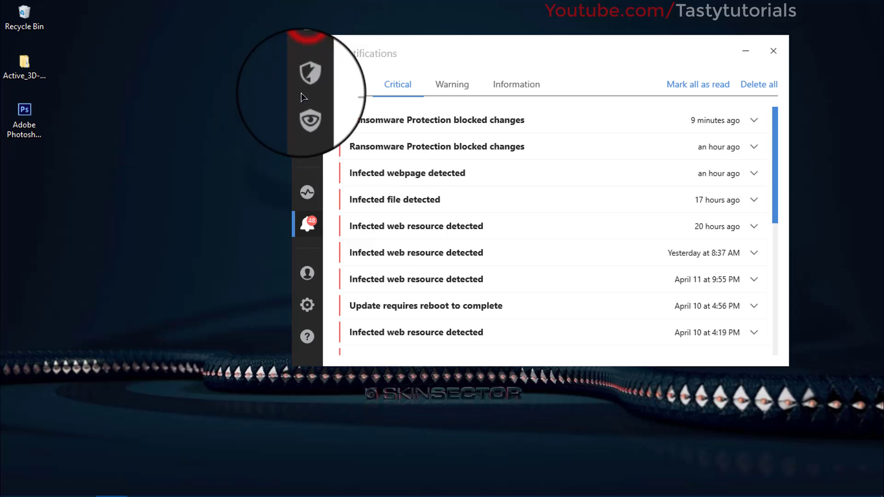
left_click(312, 78)
left_click_drag(550, 58, 584, 67)
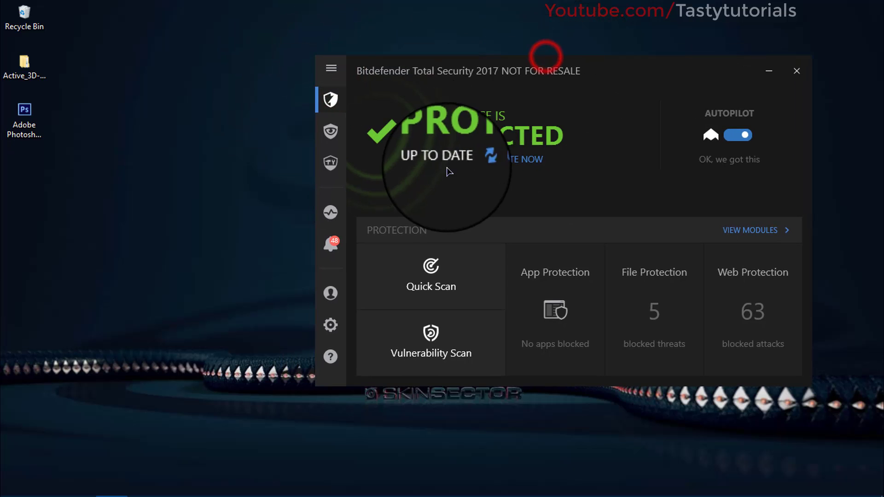
left_click(29, 76)
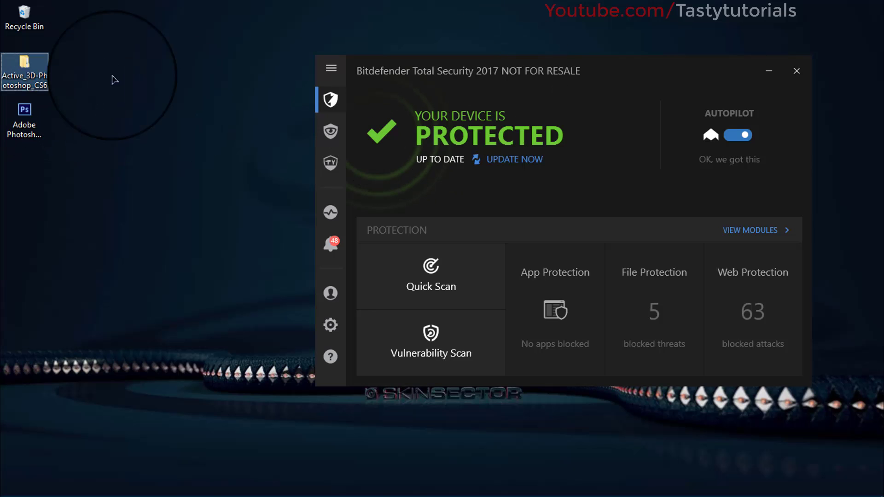
left_click_drag(673, 90, 613, 59)
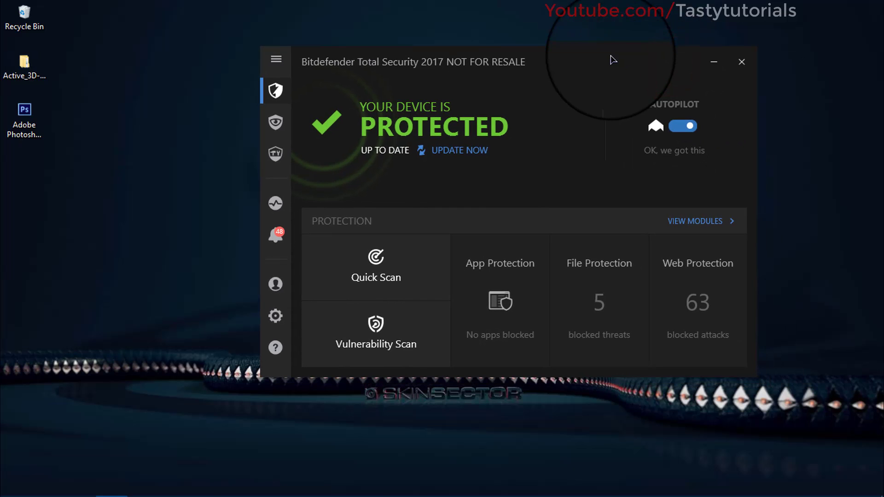